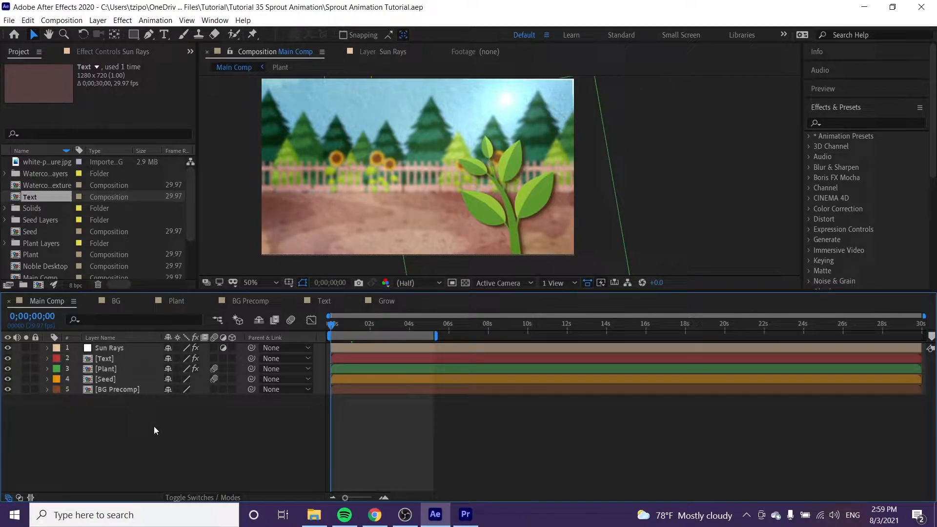
- Add a Scale keyframe at 100% on the Plant layer at 0;00;03;10
click(380, 326)
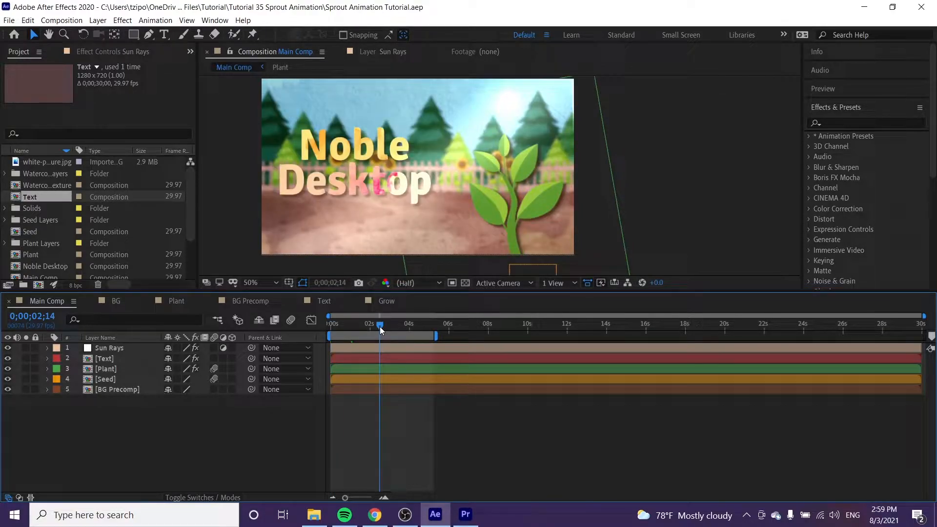
drag(380, 326, 396, 328)
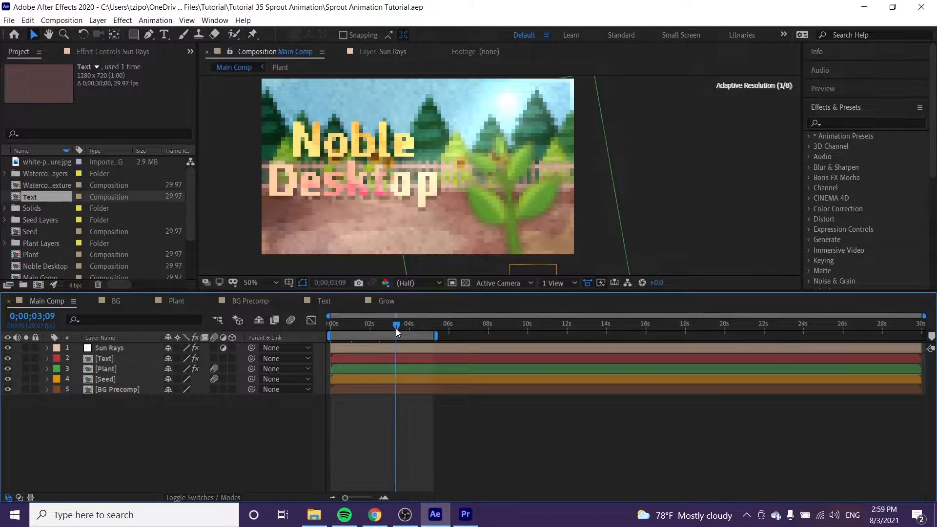
key(Page_Down)
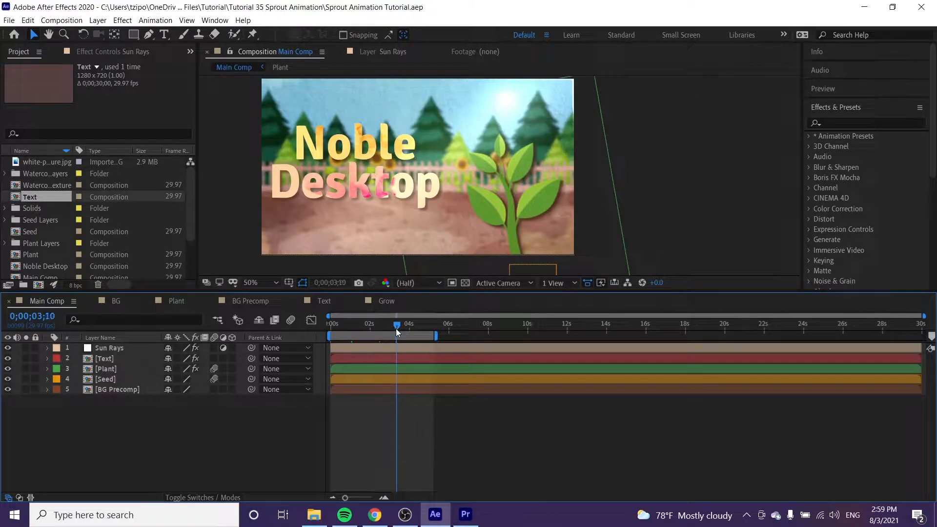
click(116, 367)
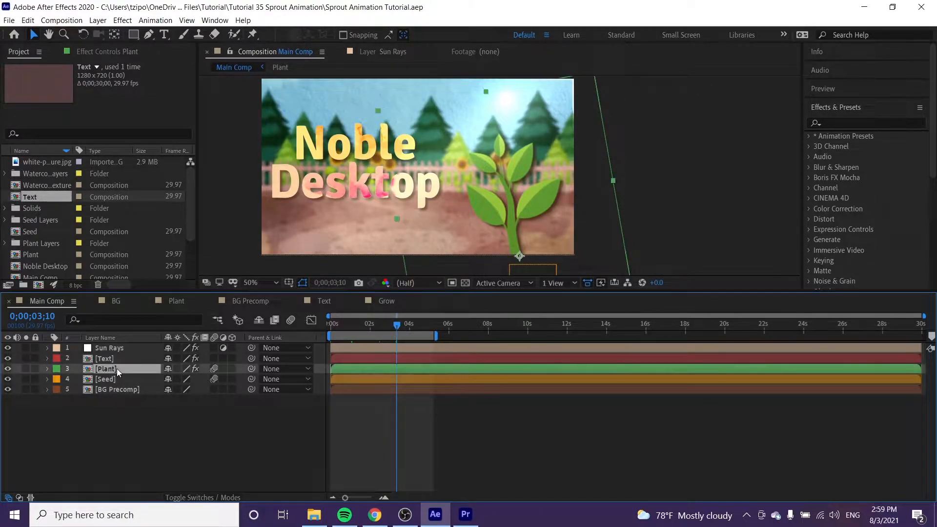
key(a)
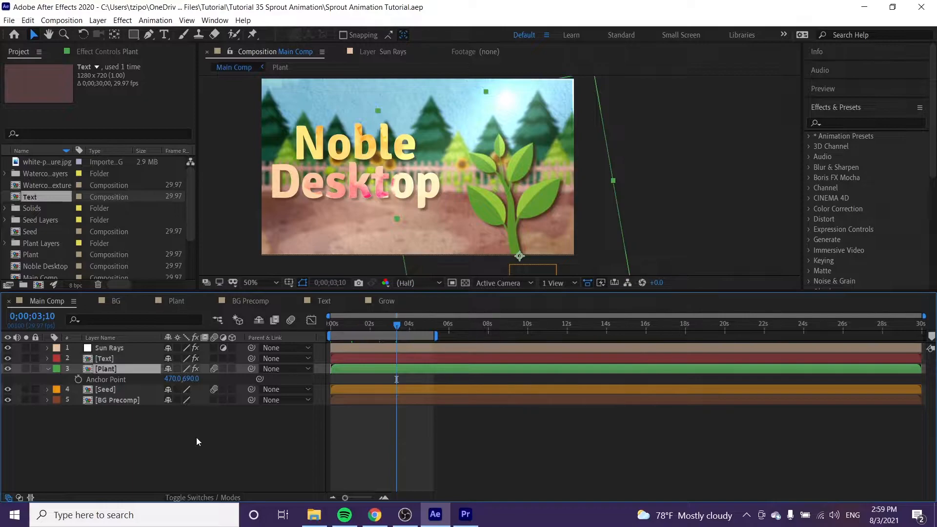
key(s)
click(78, 379)
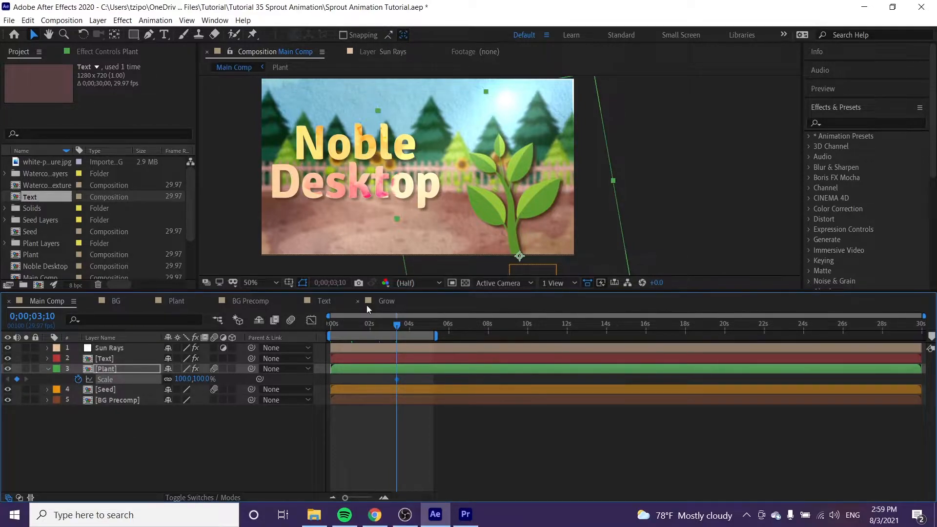
- Set the Plant layer's Scale to 0% at 0;00;01;10
click(374, 326)
drag(375, 326, 353, 328)
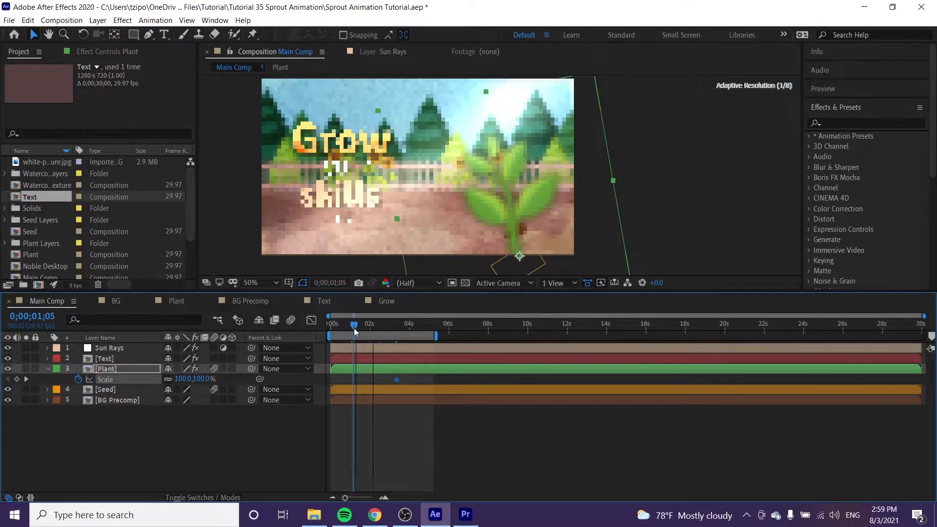
key(Page_Down)
key(Page_Down)
key(Page_Down)
key(Page_Down)
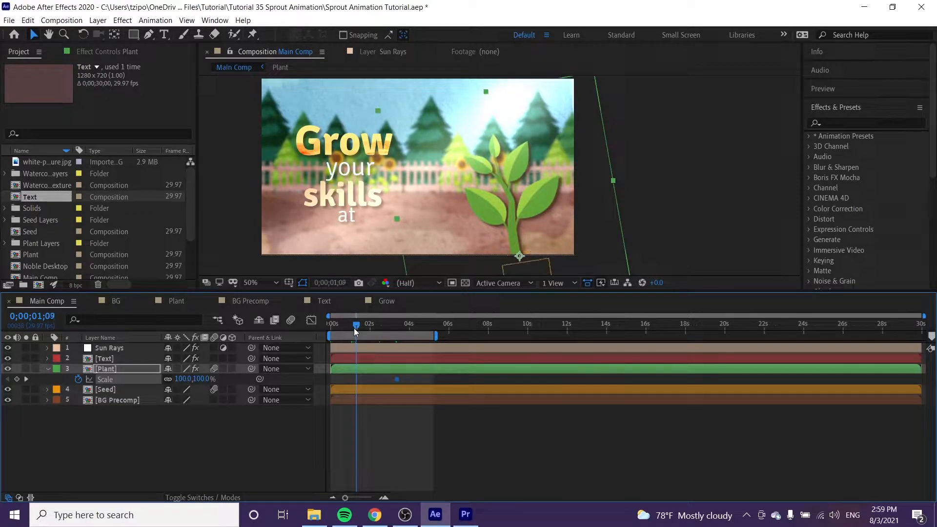
key(Page_Down)
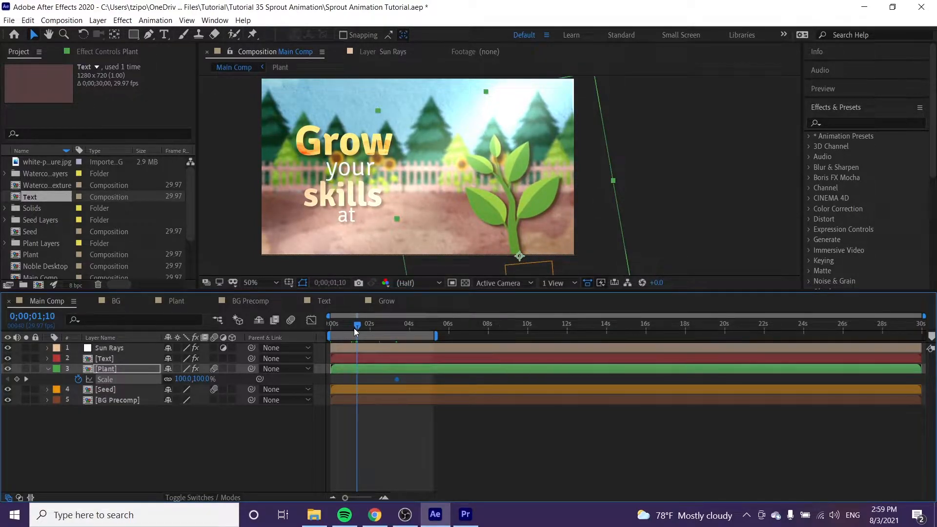
click(200, 379)
text(0)
key(Return)
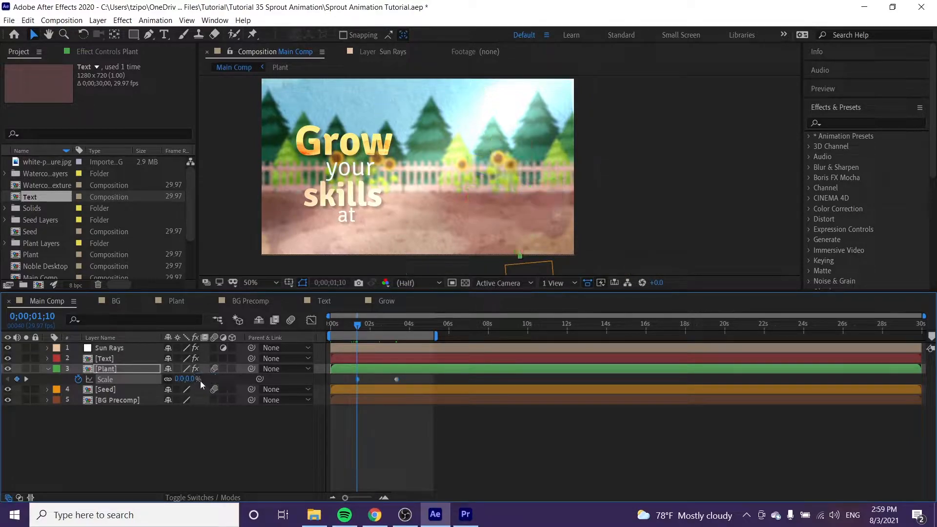
- Apply Easy Ease to both Scale keyframes of the Plant layer
drag(409, 374, 358, 379)
right_click(358, 379)
mouse_move(391, 373)
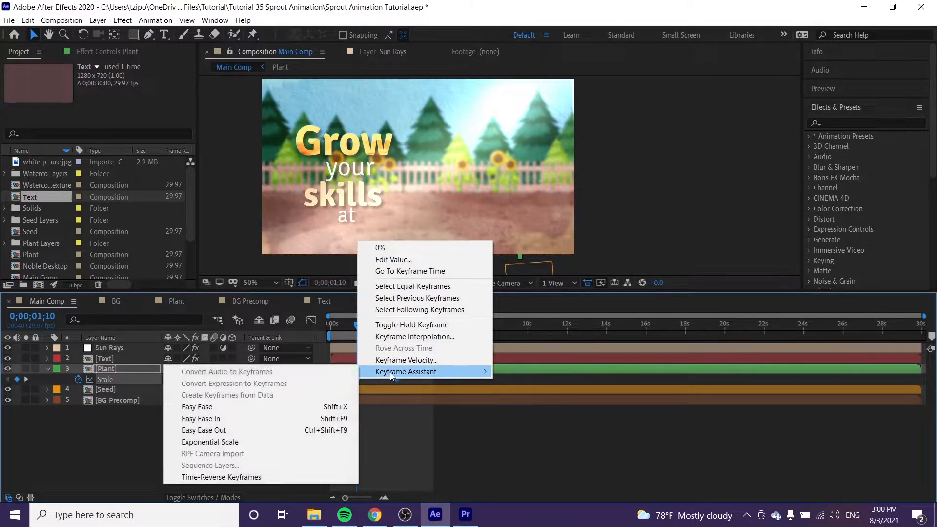
click(236, 409)
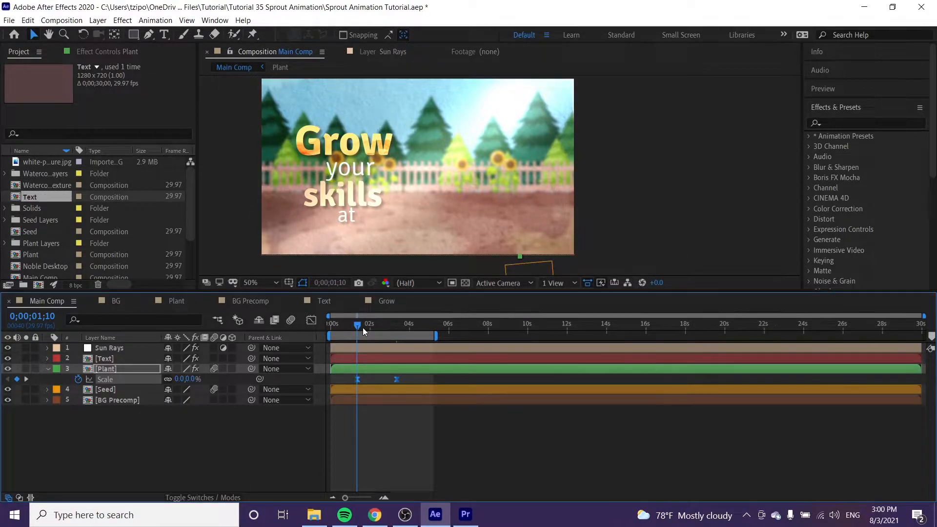
- Preview the plant's scale animation and return to 0;00;03;10
drag(362, 326, 387, 325)
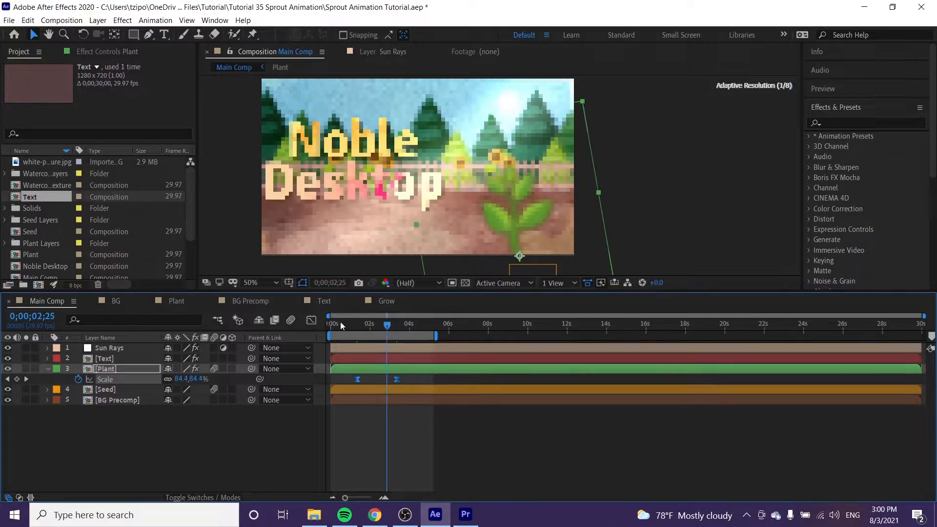
click(193, 497)
click(192, 497)
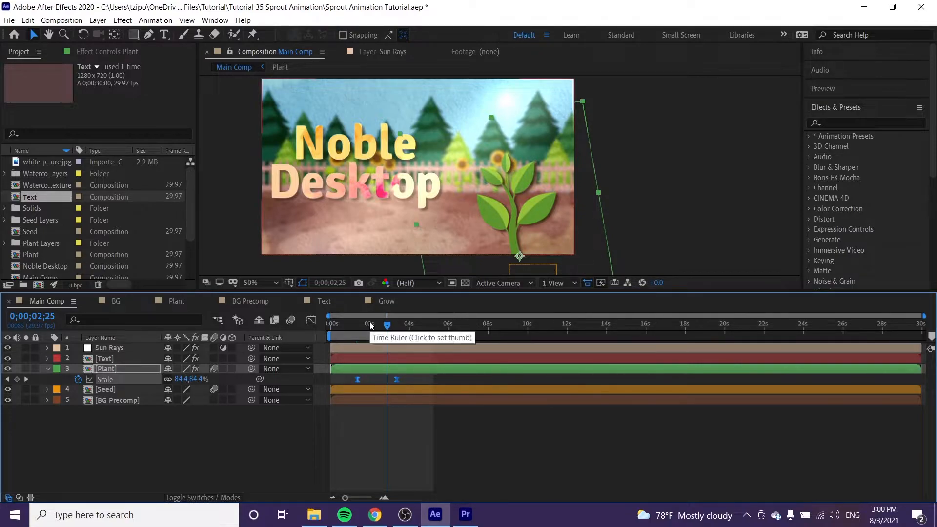
drag(400, 323, 386, 329)
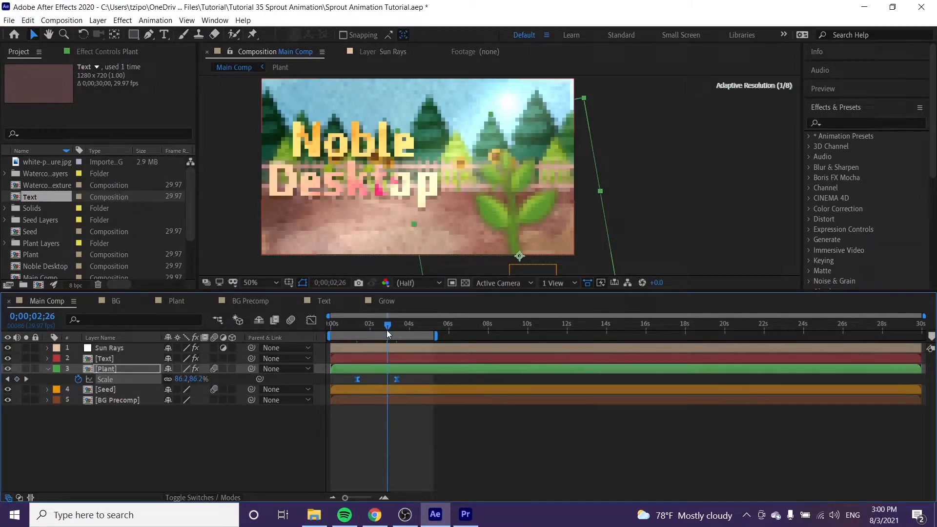
key(space)
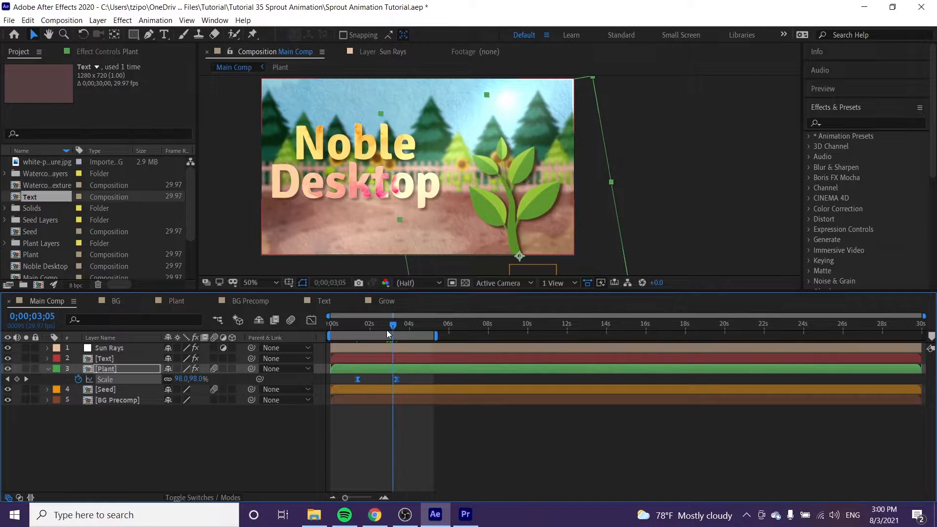
key(Page_Up)
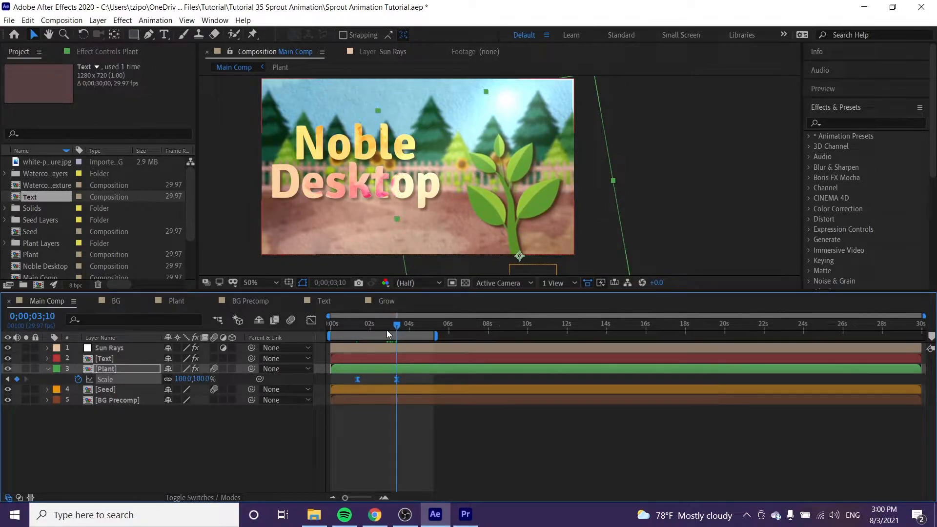
- Draw a Pen mask around the plant's leaves and stem on the Plant layer
click(149, 34)
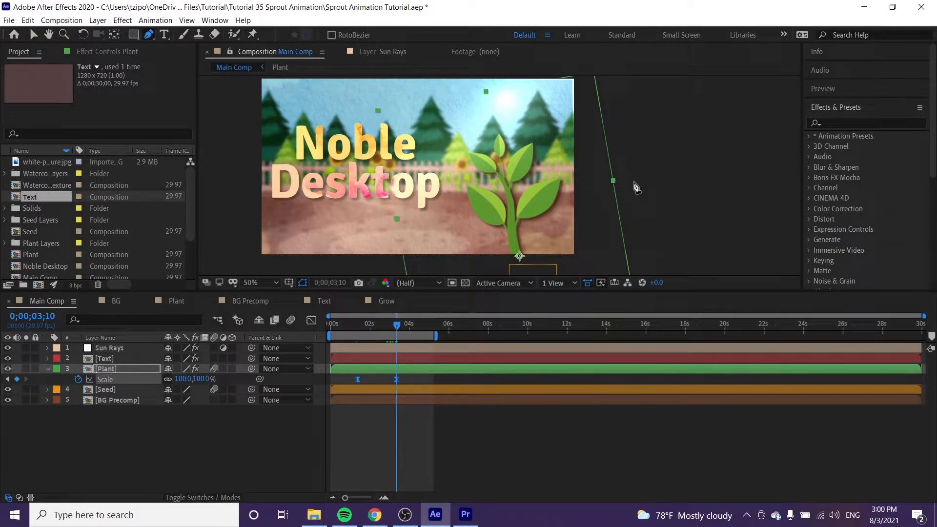
click(520, 266)
drag(520, 266, 503, 266)
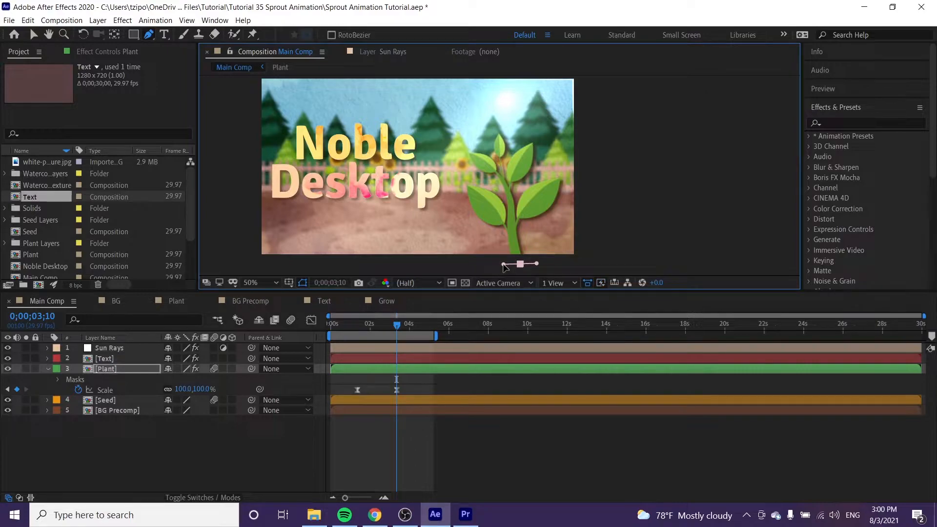
click(494, 237)
drag(496, 238, 499, 231)
drag(458, 180, 501, 135)
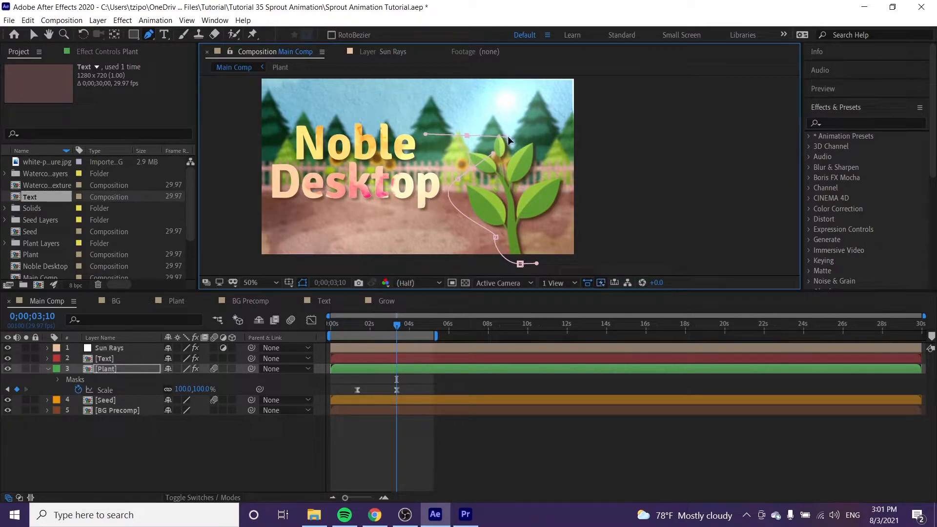
click(514, 129)
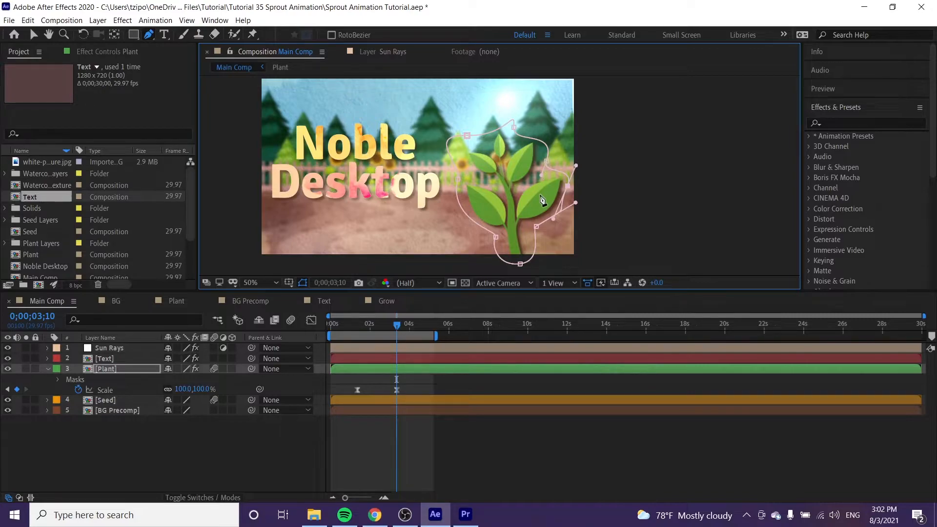
click(536, 228)
drag(544, 260, 544, 264)
- Expand Mask 1 and add a Mask Path keyframe at 0;00;02;15
click(57, 380)
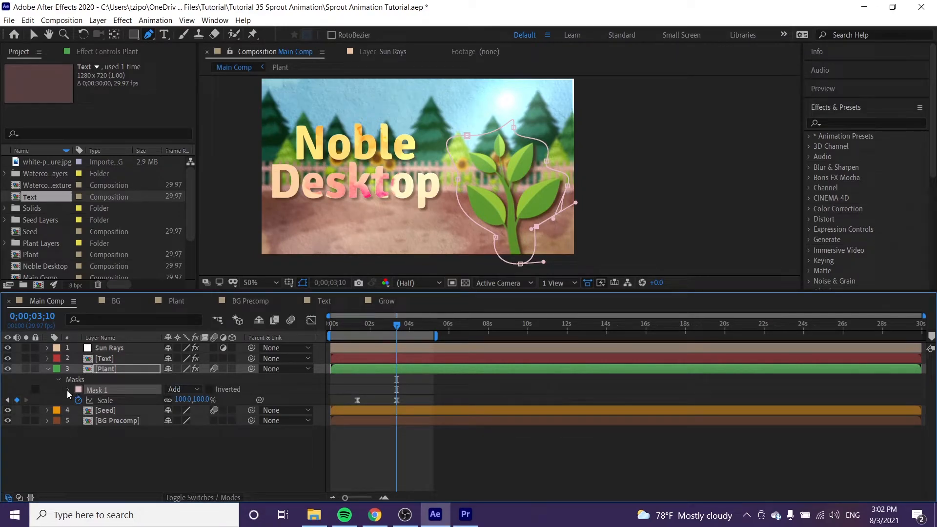
click(67, 390)
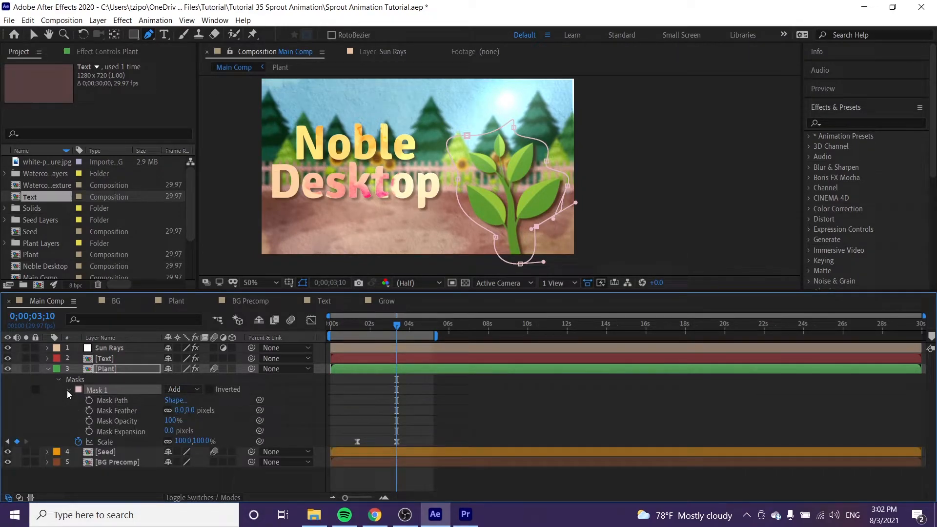
click(388, 326)
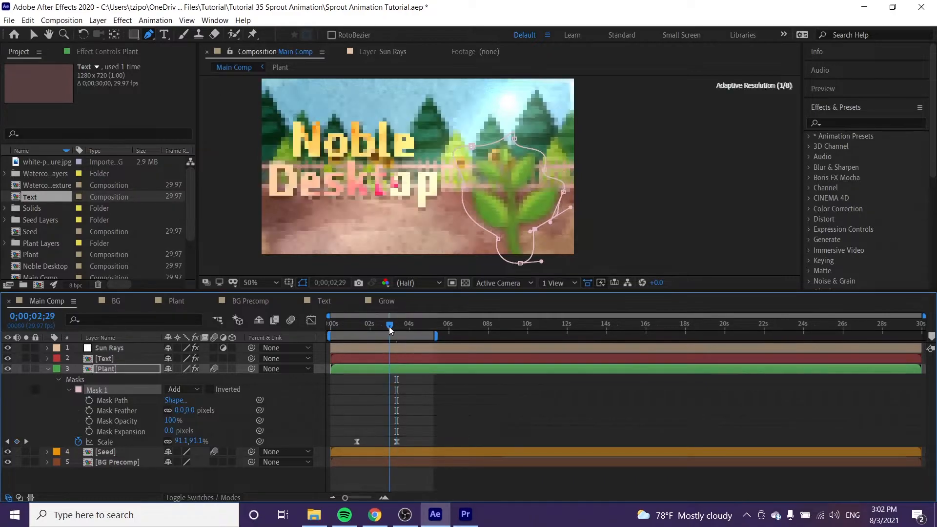
drag(388, 327, 380, 327)
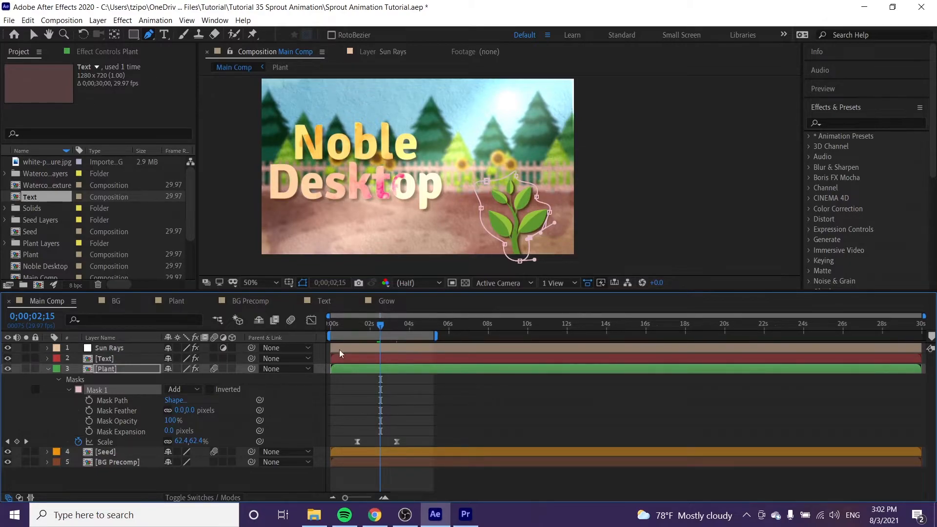
click(89, 400)
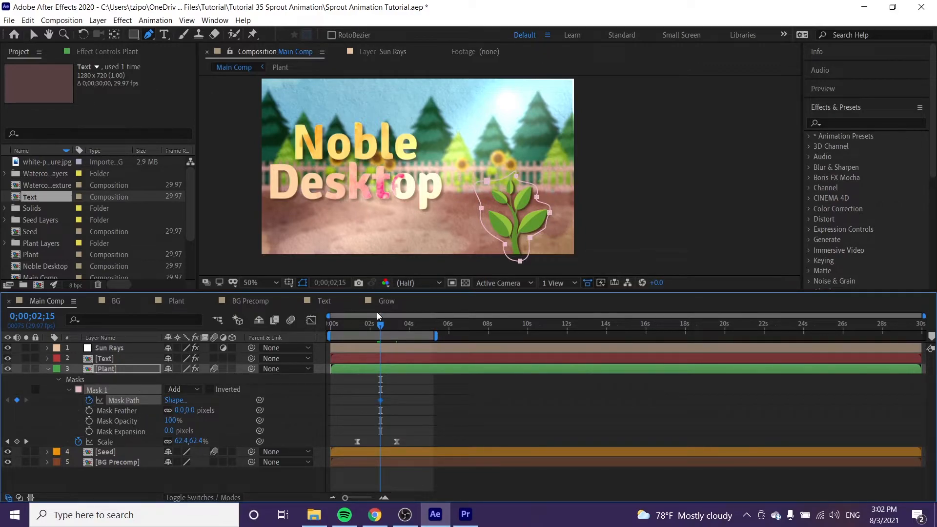
- Zoom in on the plant's base and step through frames from 0;00;01;15 to 0;00;01;29
drag(365, 324, 360, 326)
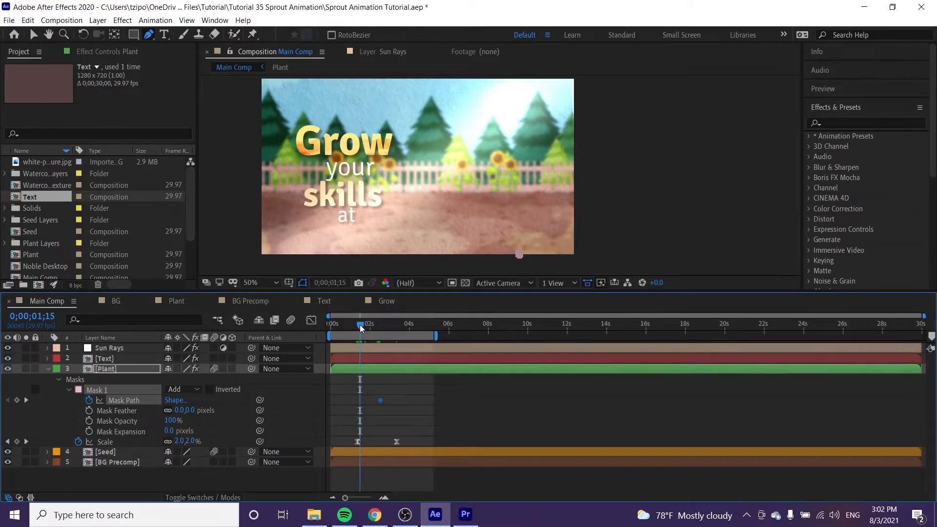
key(z)
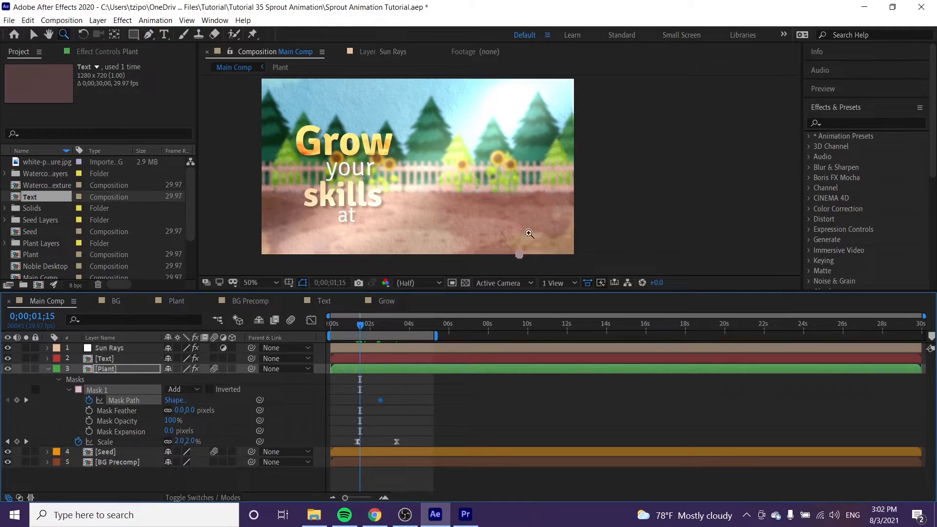
click(528, 247)
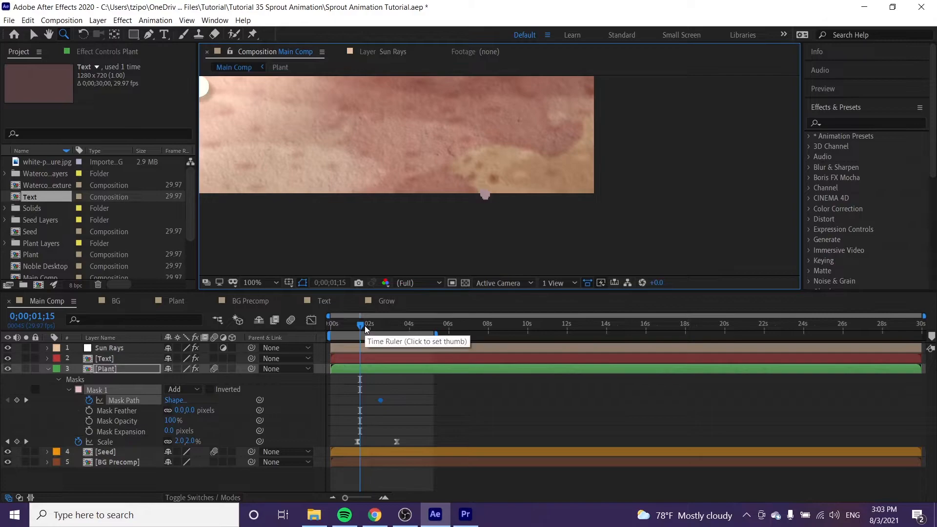
key(Page_Down)
key(Page_Down)
key(Page_Down)
key(Page_Down)
key(Page_Down)
key(Page_Down)
key(Page_Down)
key(Page_Down)
key(Page_Down)
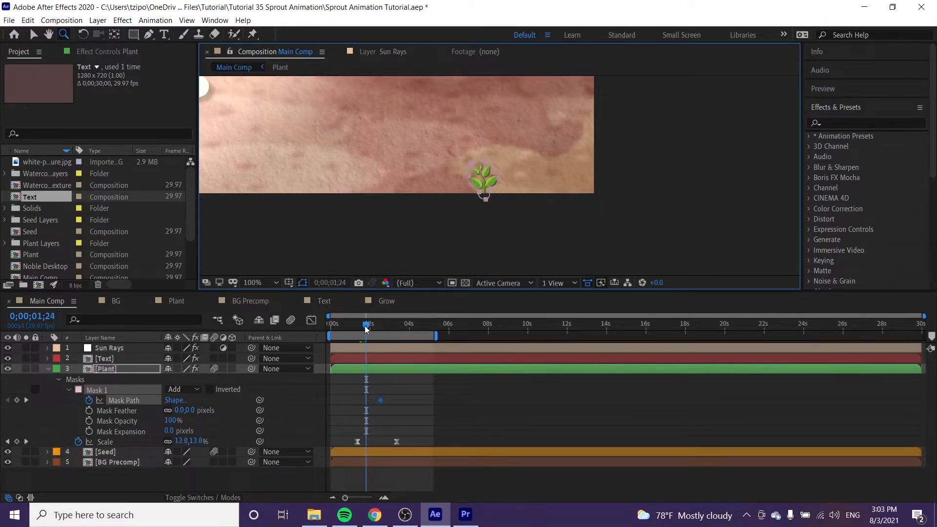
key(Page_Down)
key(Page_Down)
key(Page_Down)
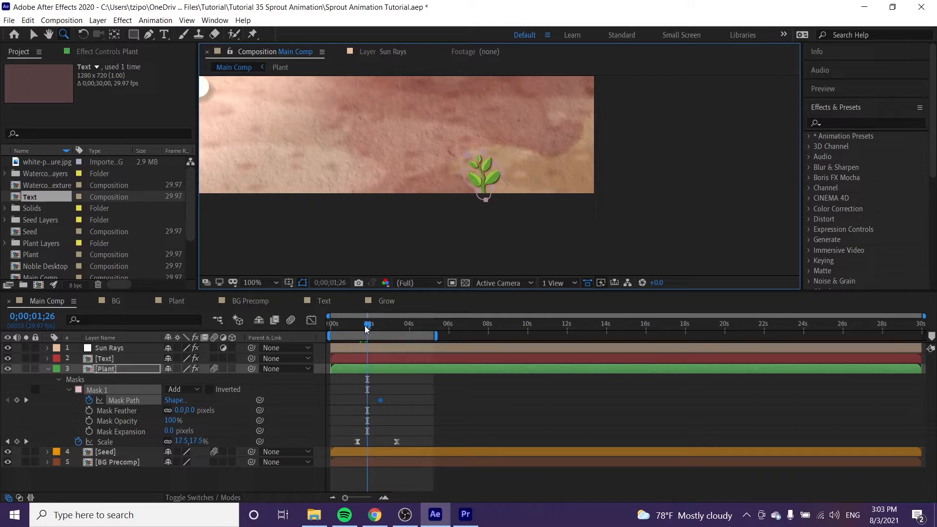
key(Page_Down)
key(Page_Down)
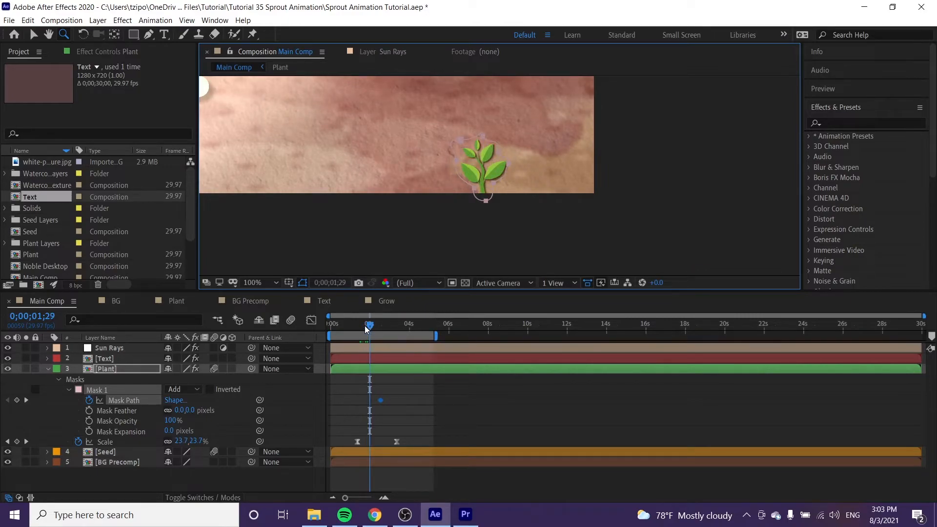
- Move the Mask Path keyframe slightly later and reshape the mask tightly around the stem at 0;00;01;29
key(h)
key(v)
drag(381, 400, 386, 401)
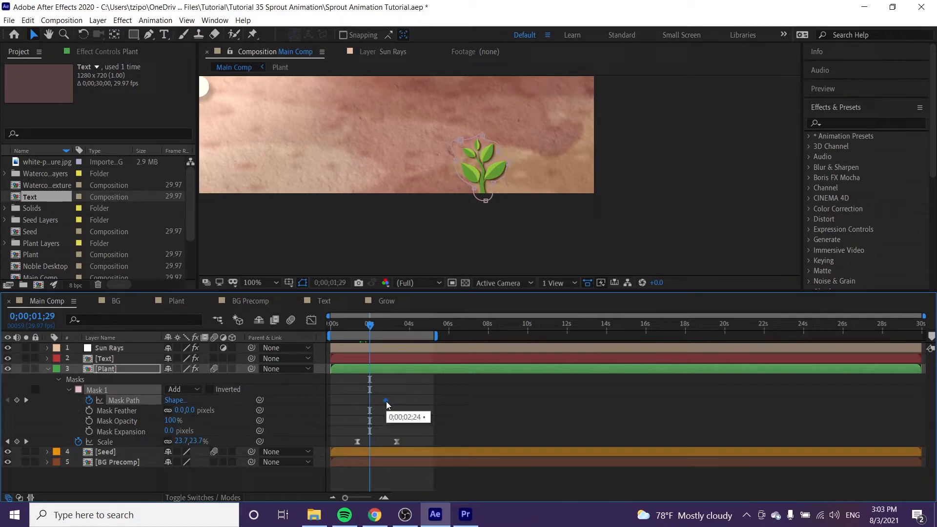
click(459, 139)
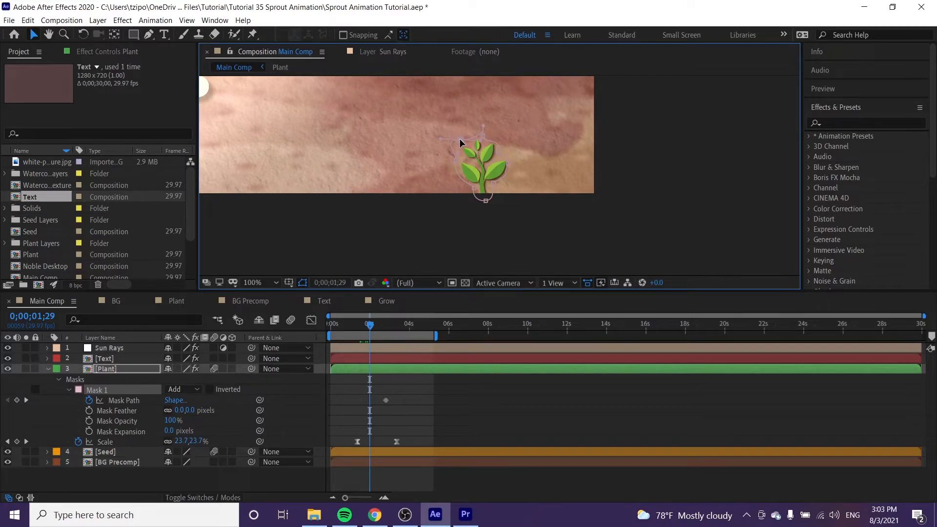
drag(458, 139, 496, 153)
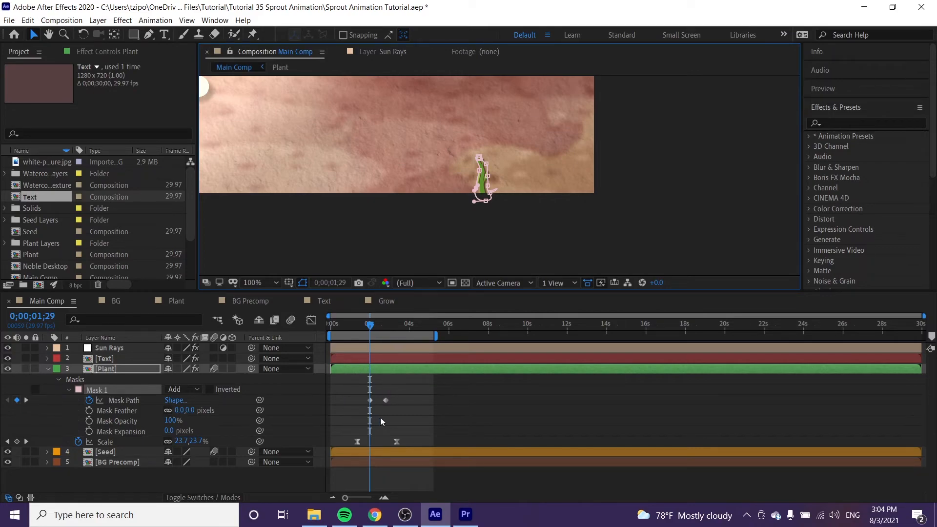
- Apply Easy Ease to both Mask Path keyframes
drag(356, 388, 407, 406)
right_click(387, 400)
mouse_move(402, 396)
click(262, 428)
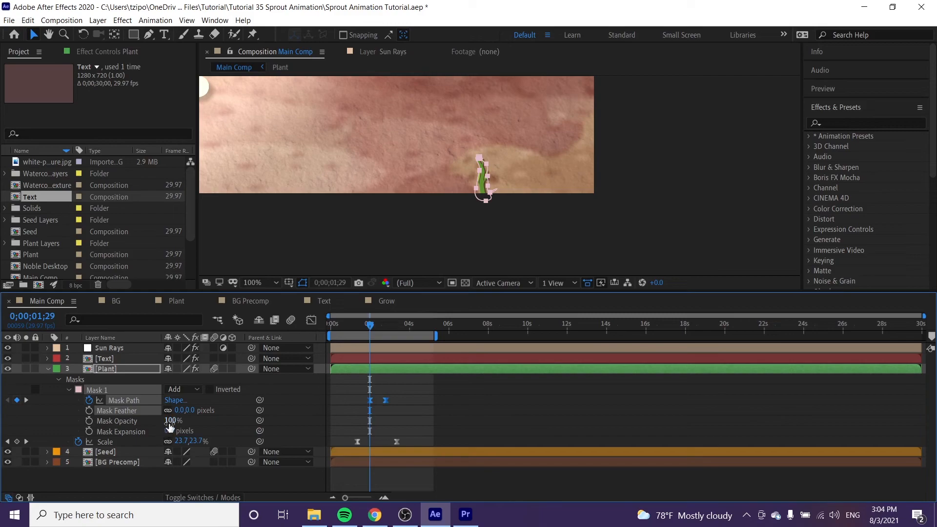
- Set Mask 1's feather to 25 pixels and preview the animation
click(193, 409)
text(25)
key(Return)
key(space)
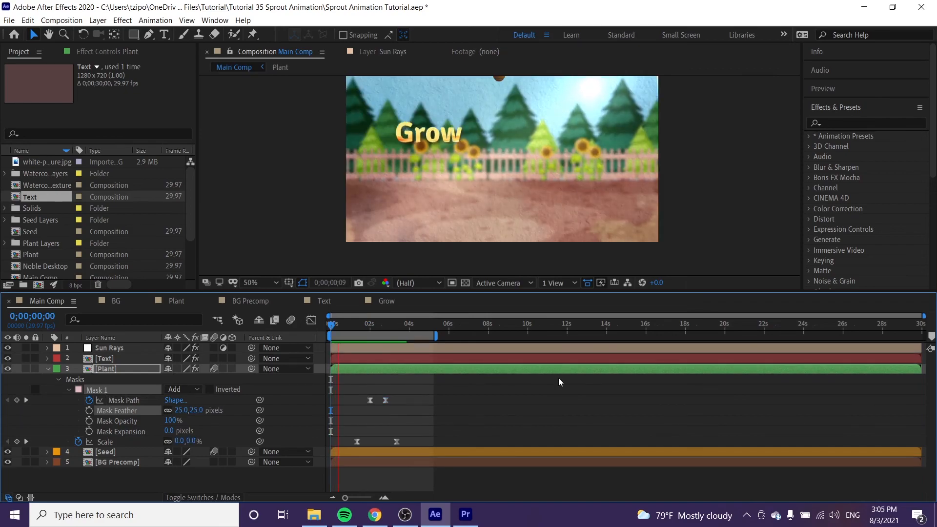